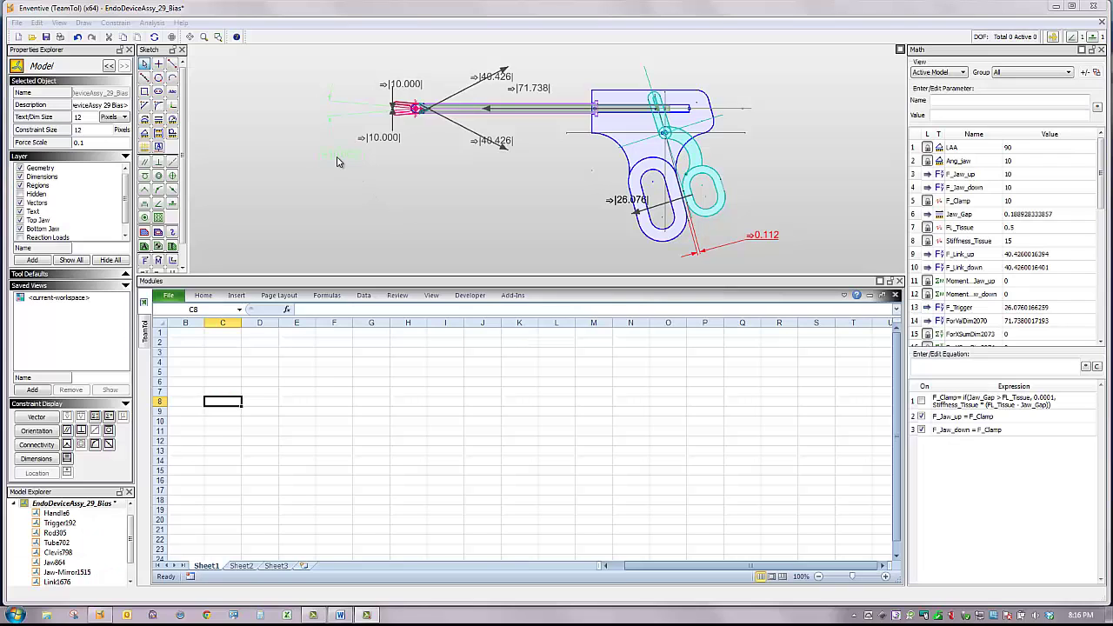
Step: Set the Ang_jaw angular dimension to 0
left_click(338, 158)
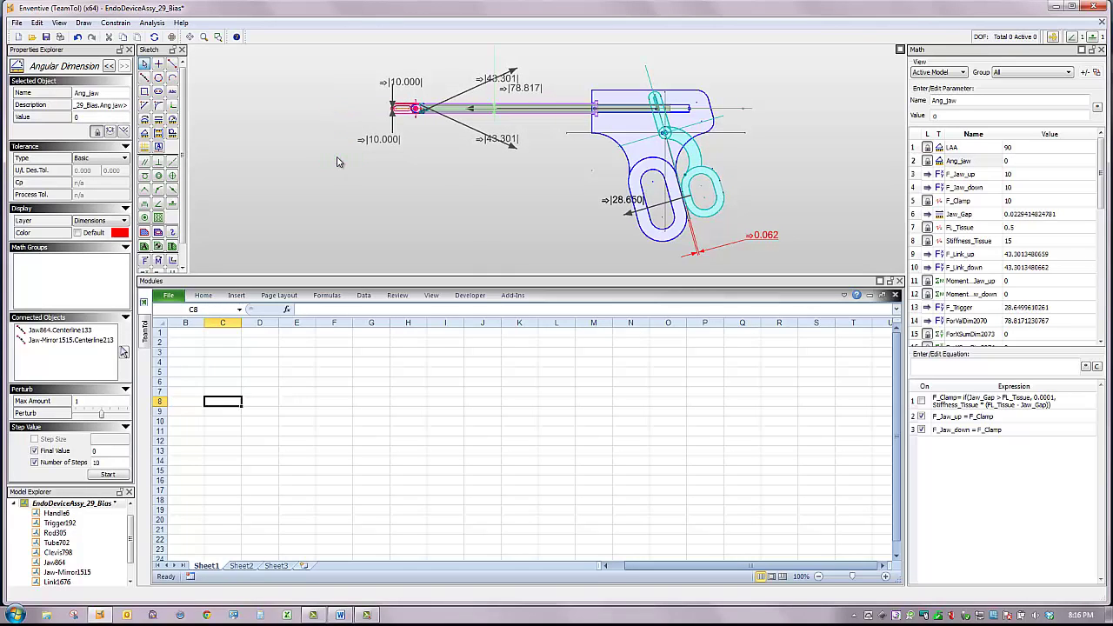
Step: Give the Trigger_Clearance dimension a Limits tolerance with an upper limit of 1.000 and a lower limit of 0.000
left_click(770, 241)
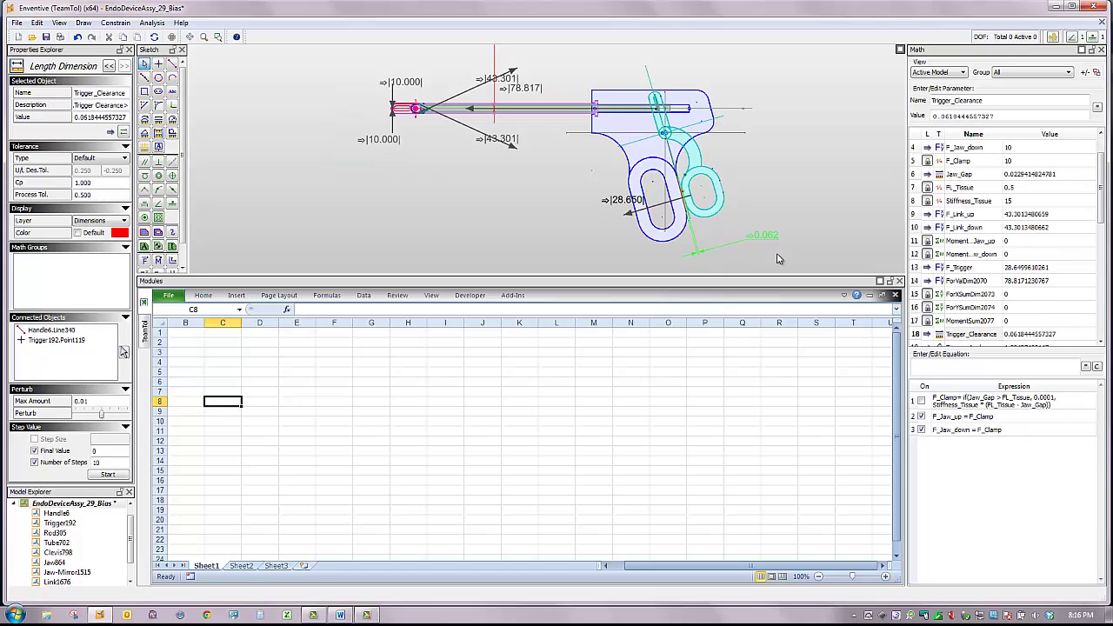
left_click(83, 162)
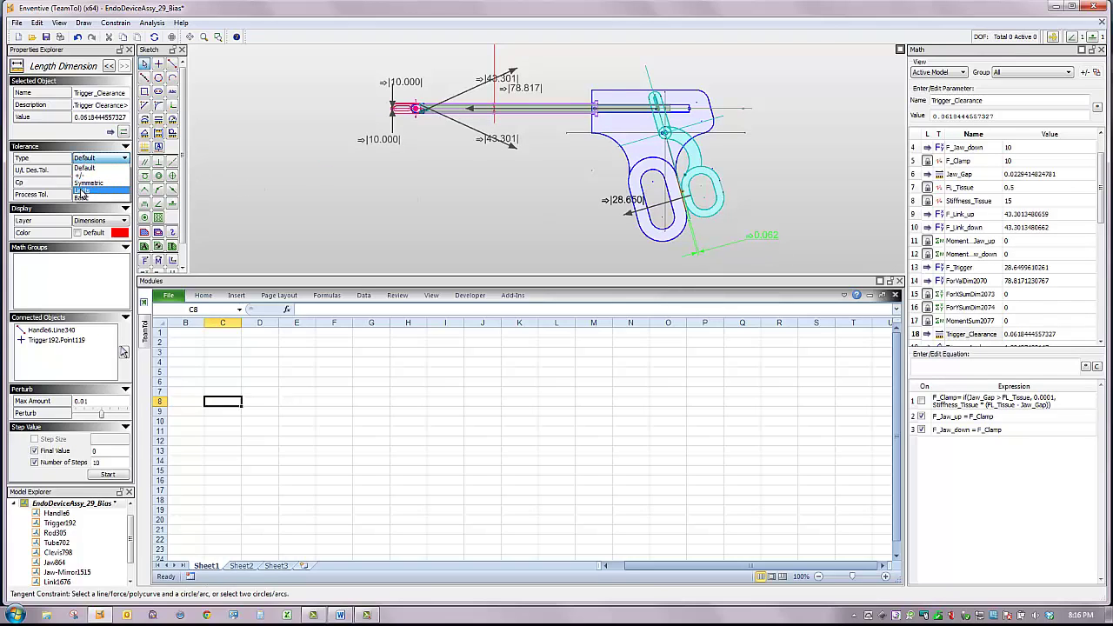
left_click(81, 190)
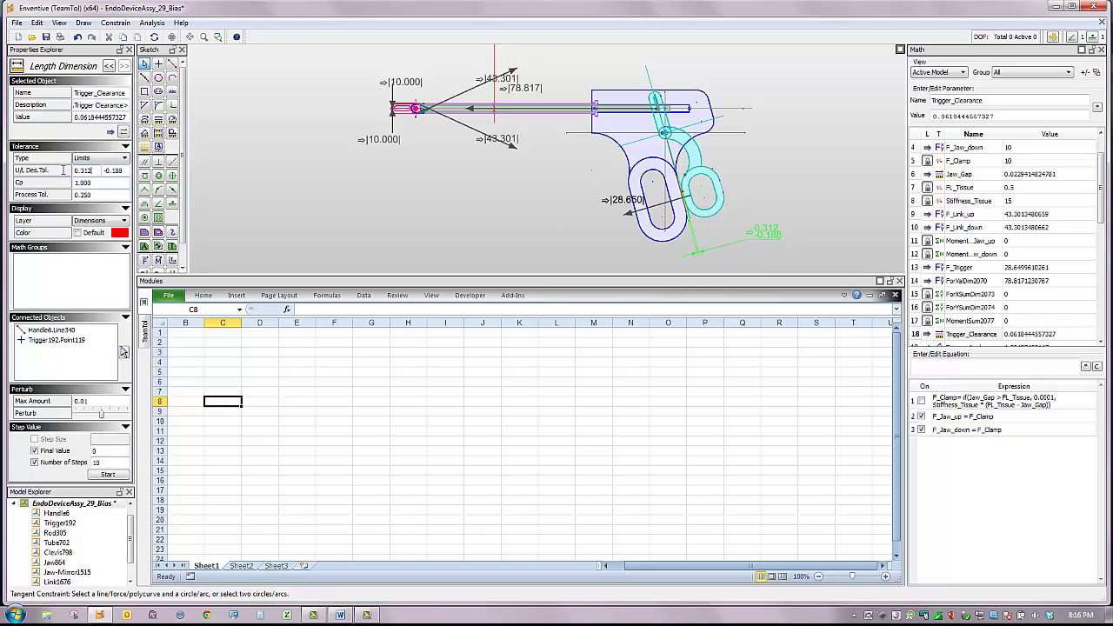
type("1")
key("Return")
key("BackSpace")
type("0")
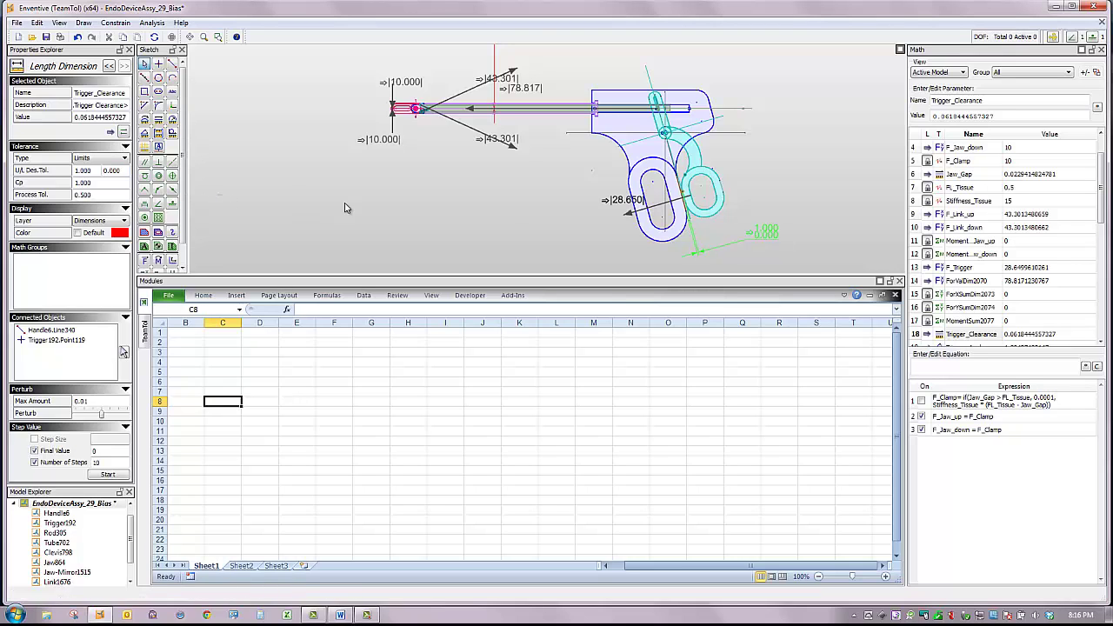
left_click(440, 217)
Step: Run a tolerance analysis on Trigger_Clearance and review its mean, sigma, target Cpk, and worst-case and projected minimum values
right_click(764, 235)
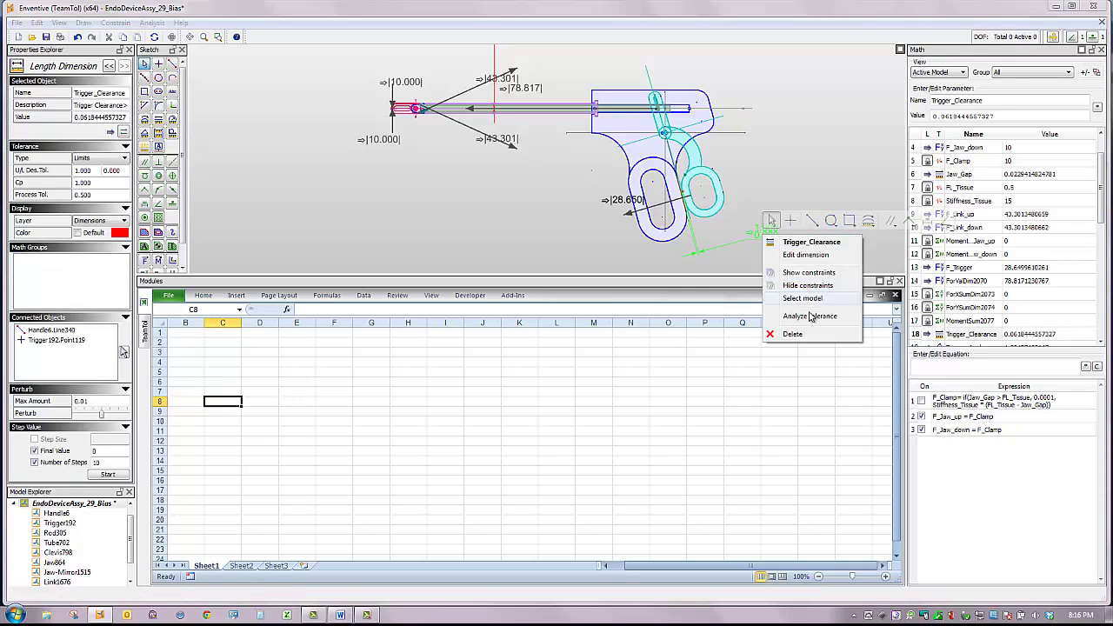
left_click(809, 315)
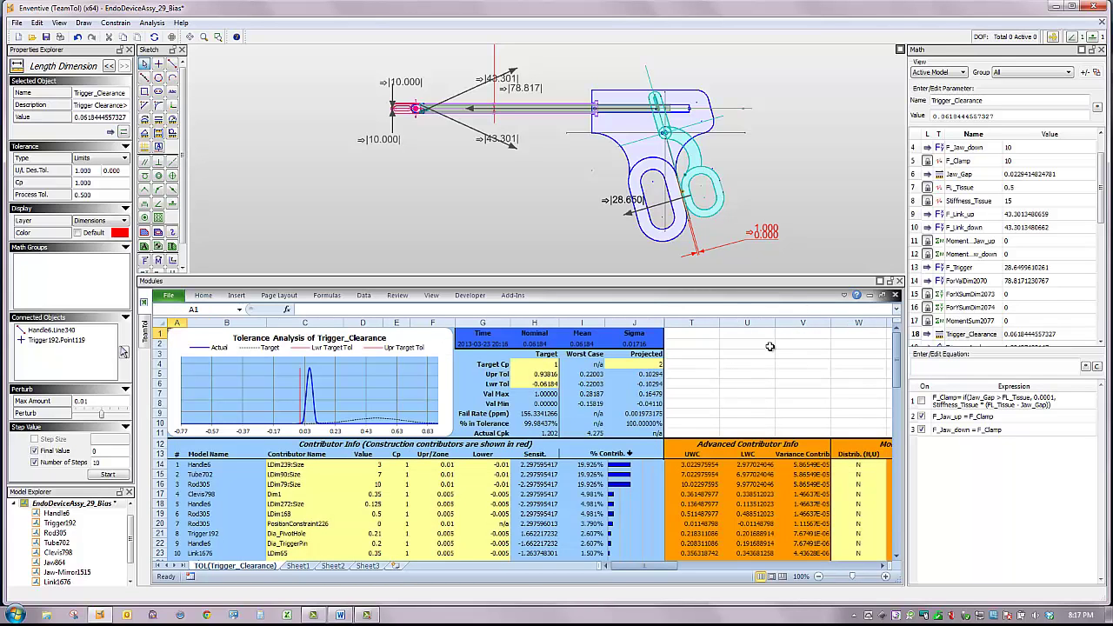
left_click(588, 346)
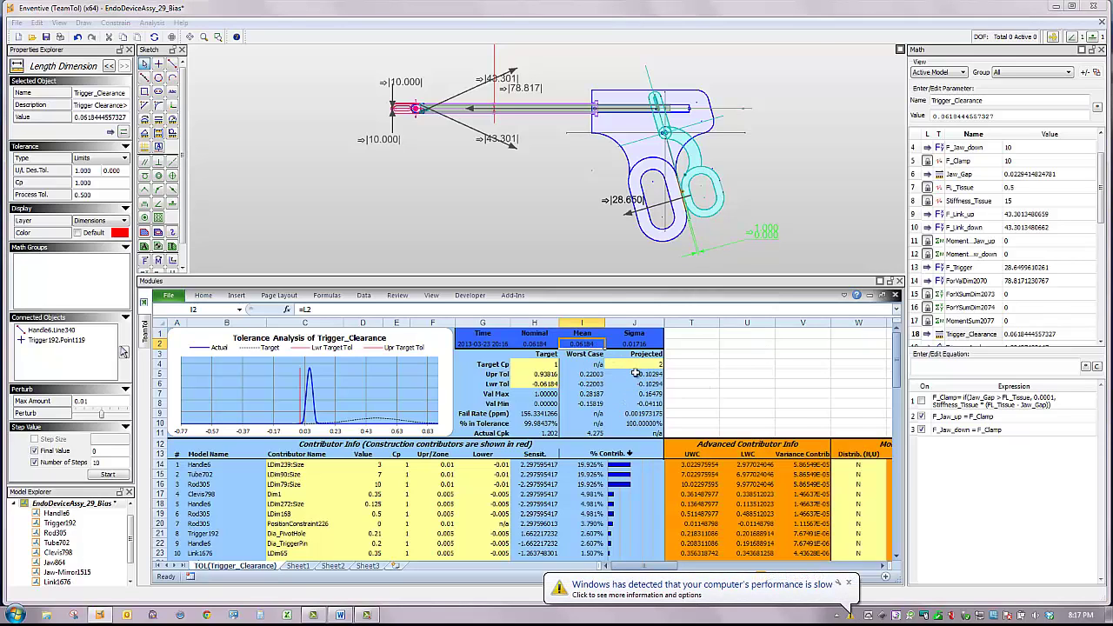
left_click(652, 345)
left_click(549, 432)
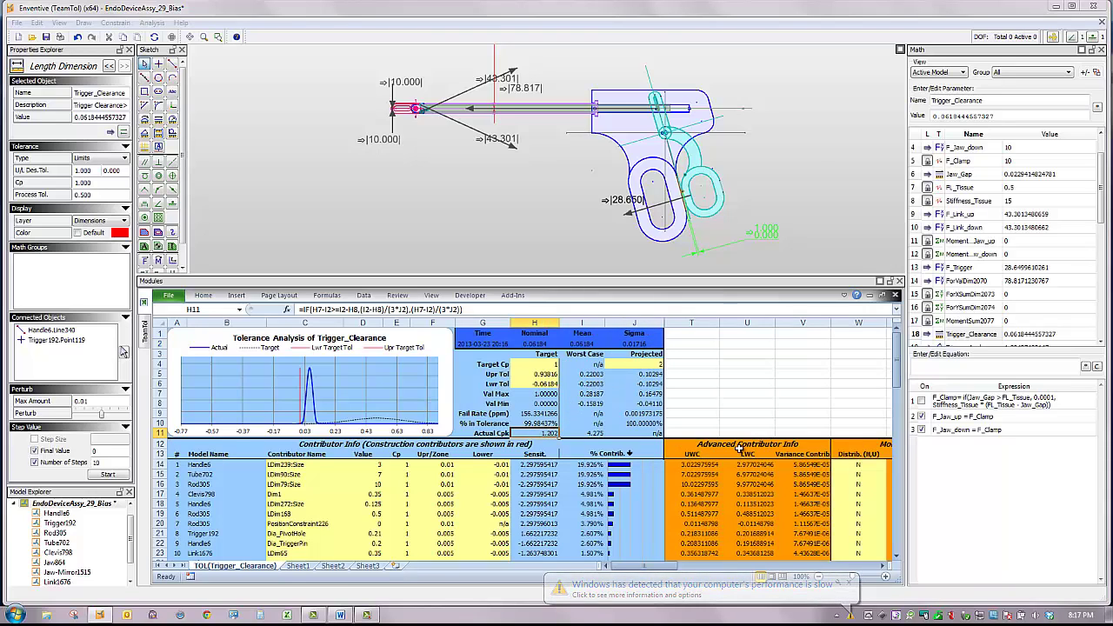
left_click(602, 405)
left_click(645, 404)
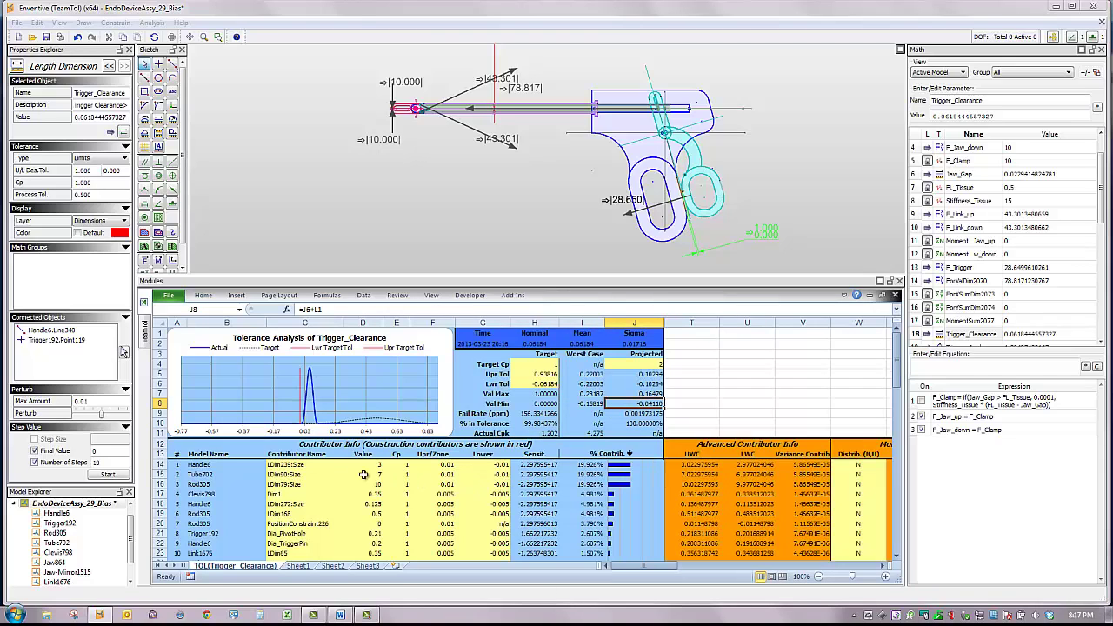
Step: Perturb the three largest contributors, LDim239 of Handle6, LDim90 of Tube702 and LDim79 of Rod305, to see their effect on the assembly
left_click(296, 465)
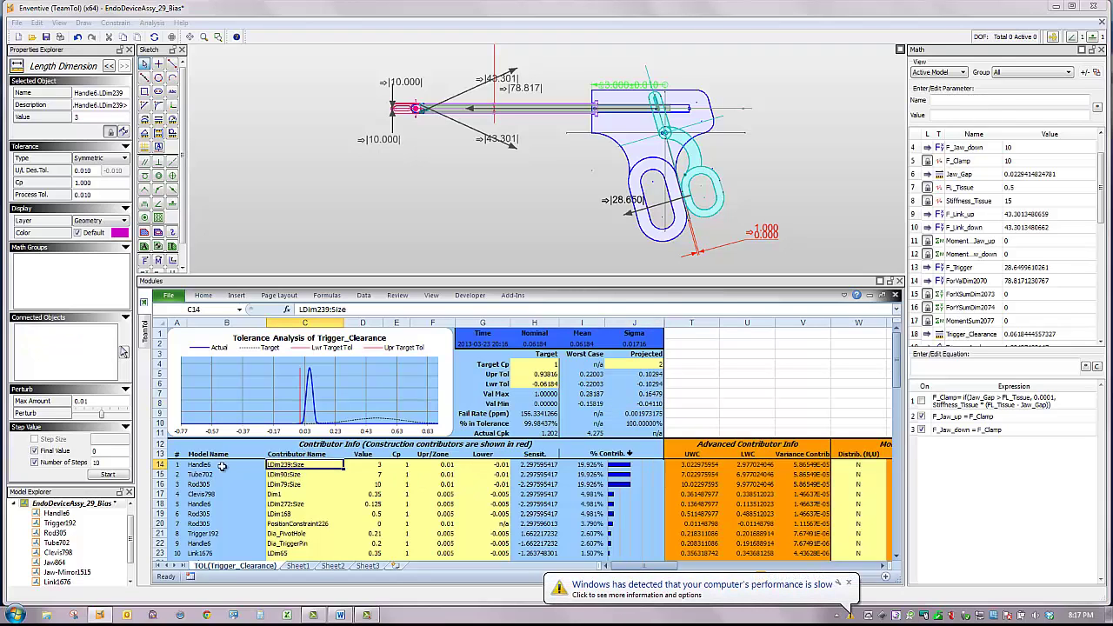
mouse_move(101, 414)
left_mouse_down()
mouse_move(113, 418)
mouse_move(79, 419)
mouse_move(100, 420)
left_mouse_up()
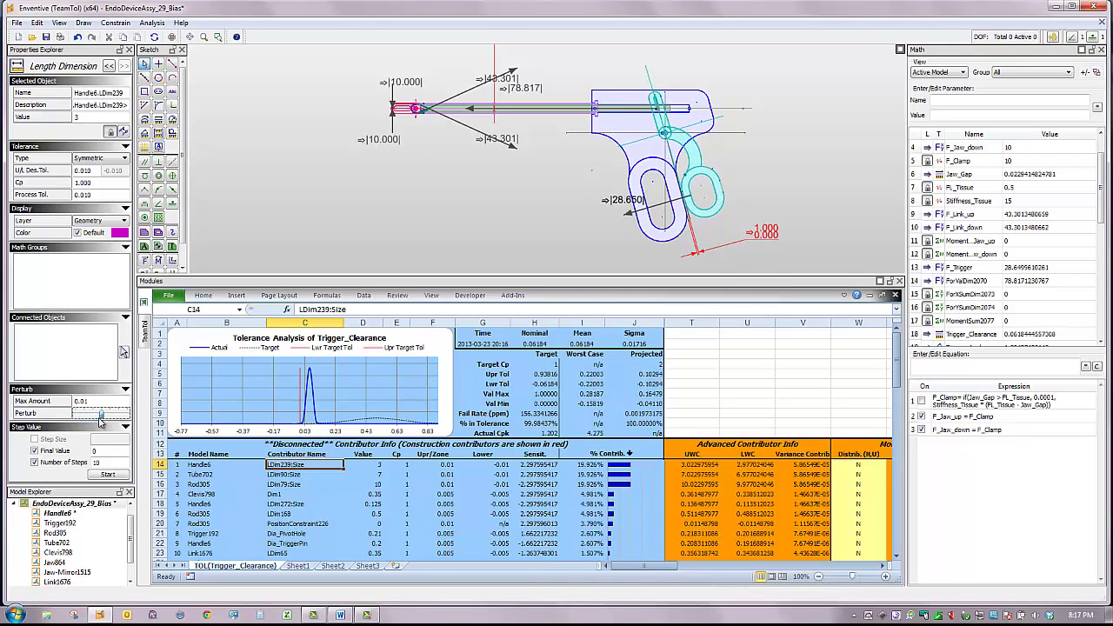
left_click(300, 475)
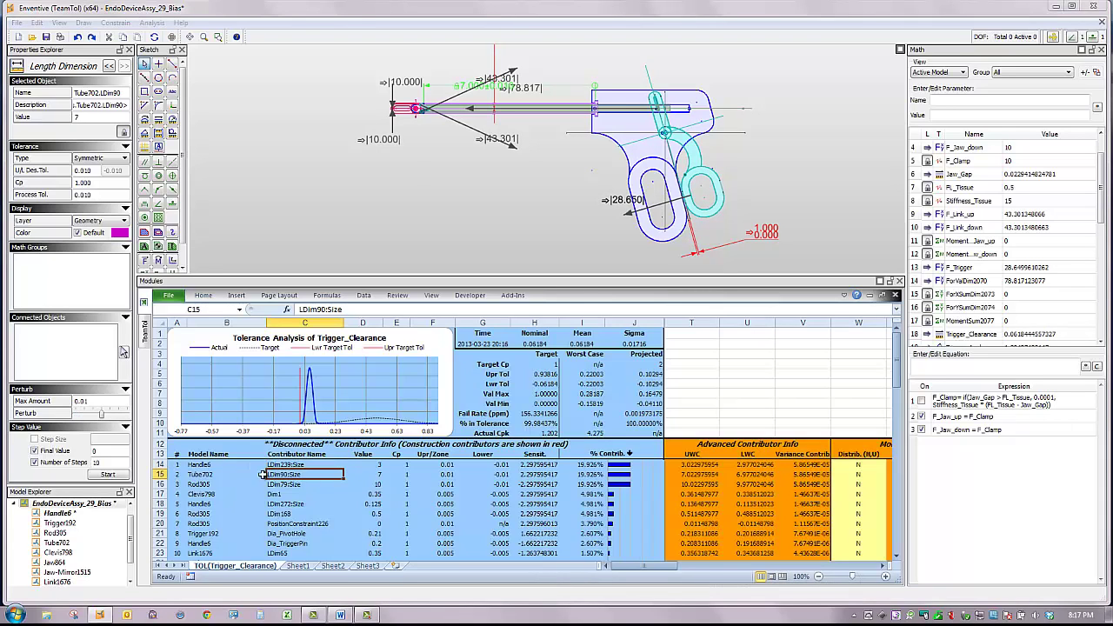
mouse_move(102, 418)
left_mouse_down()
mouse_move(113, 419)
mouse_move(79, 415)
mouse_move(104, 420)
left_mouse_up()
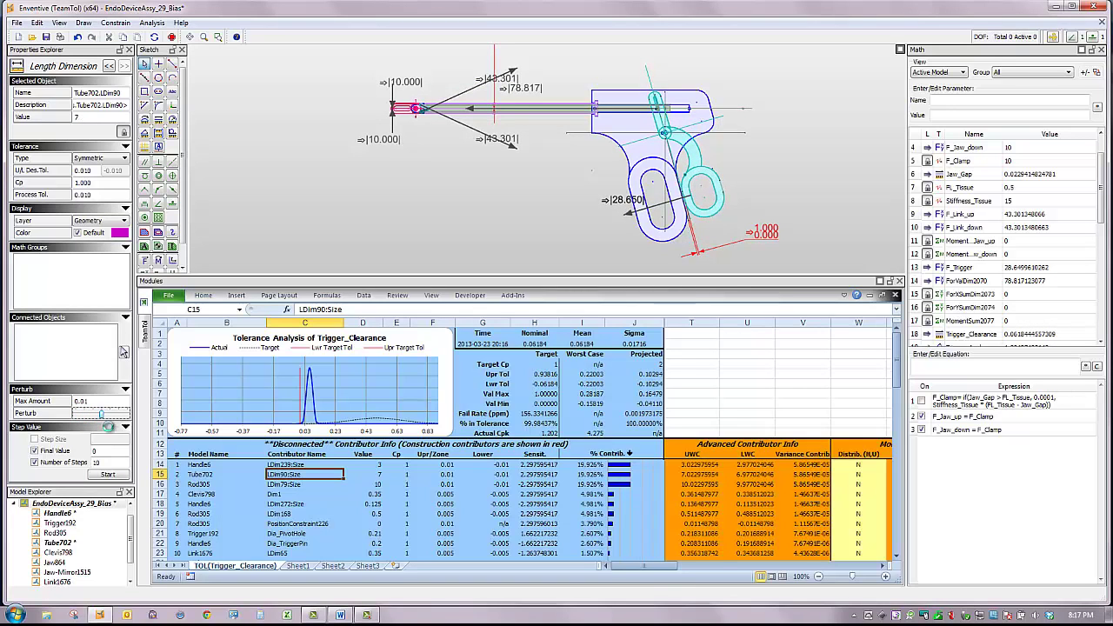
left_click(273, 483)
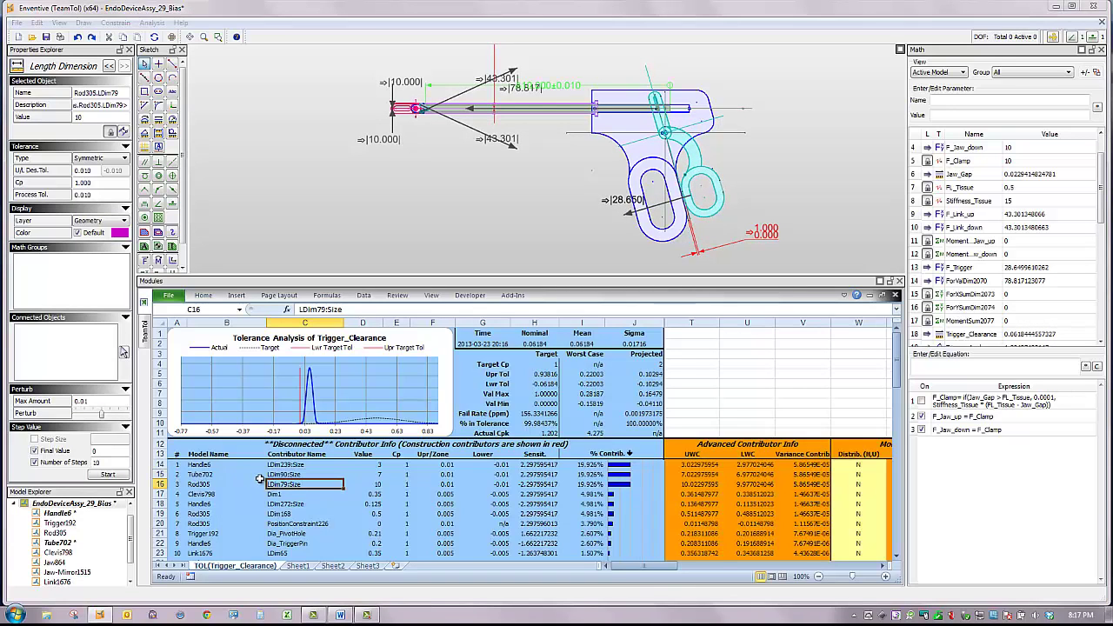
left_click_drag(102, 416, 103, 416)
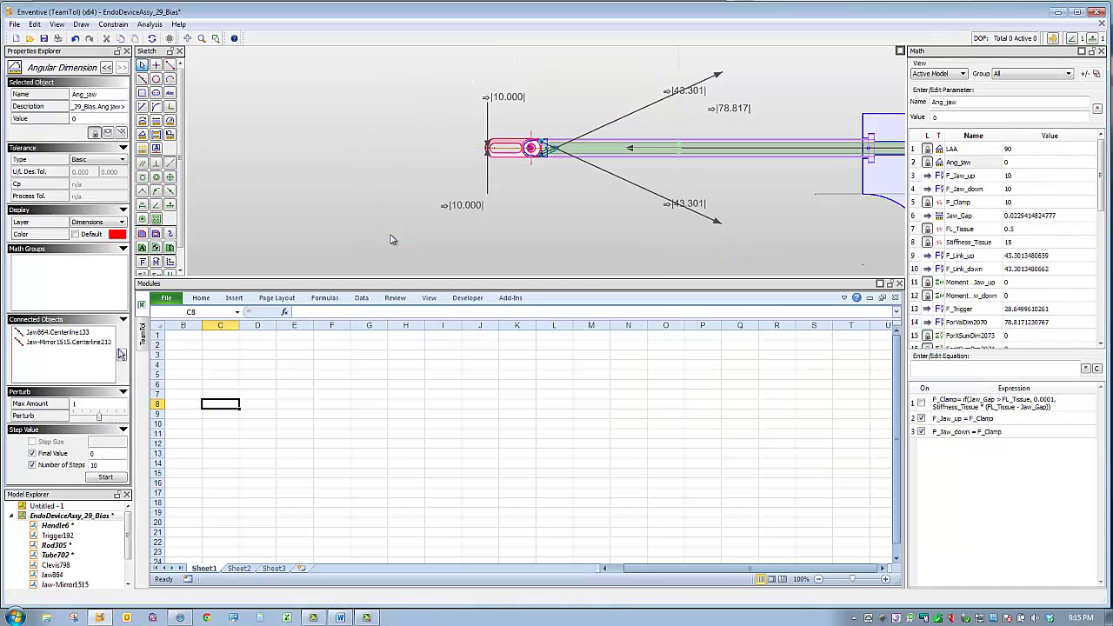
Step: Examine the force vectors through the mechanism, from the jaw clamp force and the two link forces to the rod and trigger forces
left_click(504, 198)
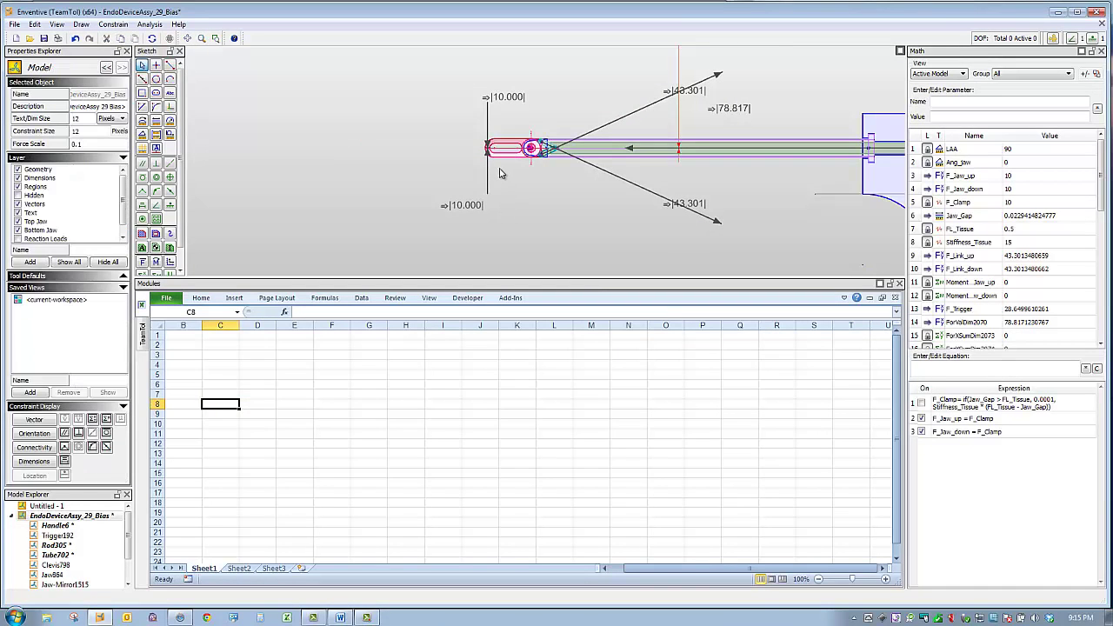
scroll(504, 173, "up", 1)
middle_click_drag(538, 179, 376, 195)
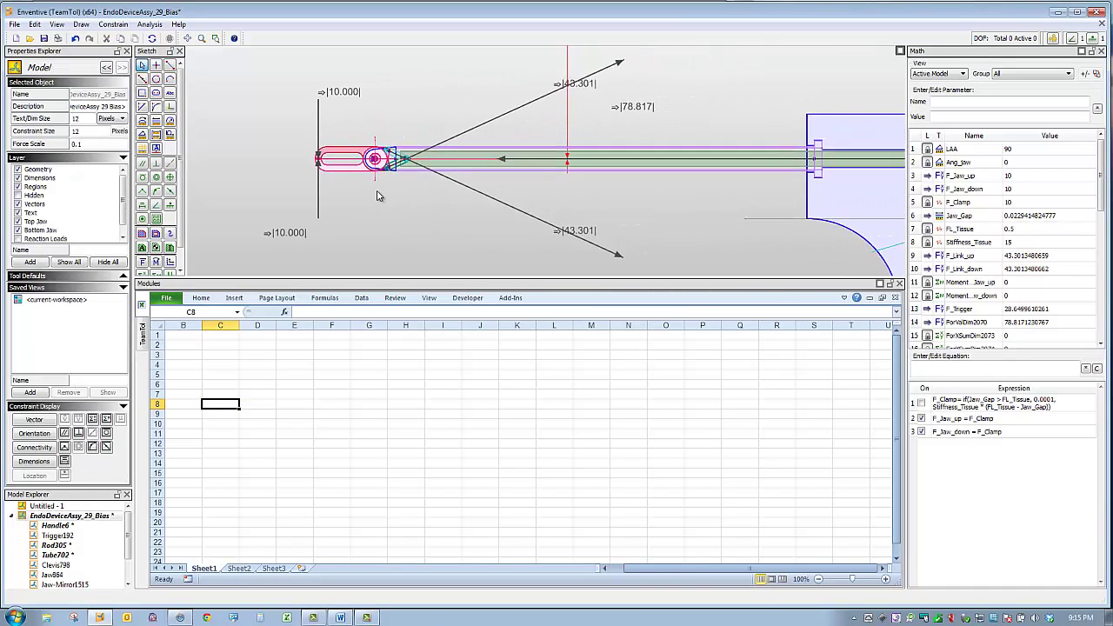
left_click(320, 119)
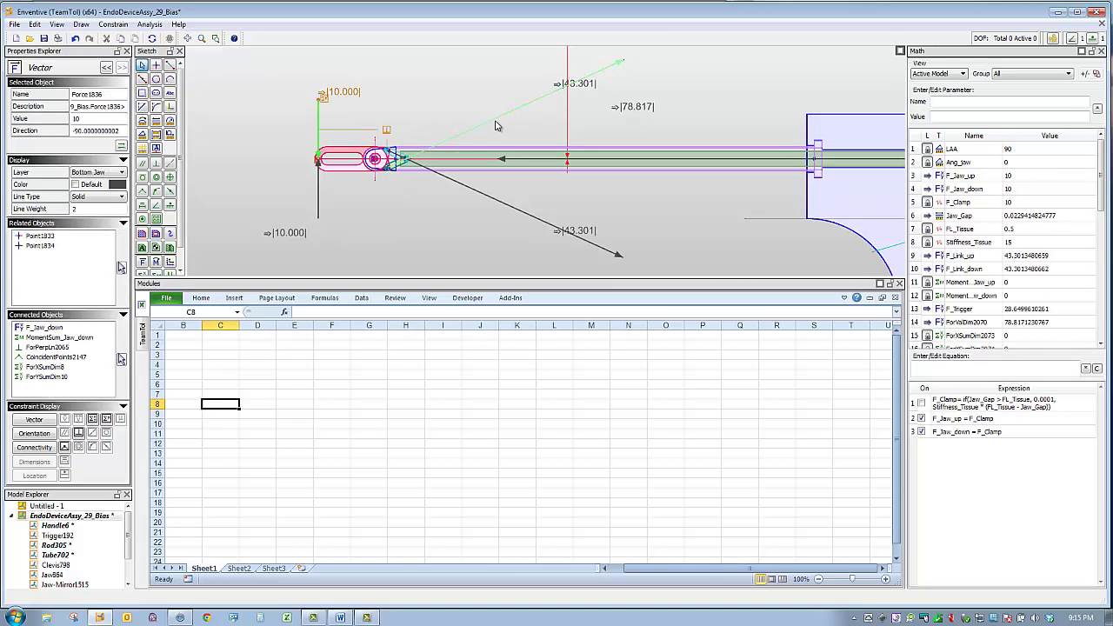
left_click(496, 126)
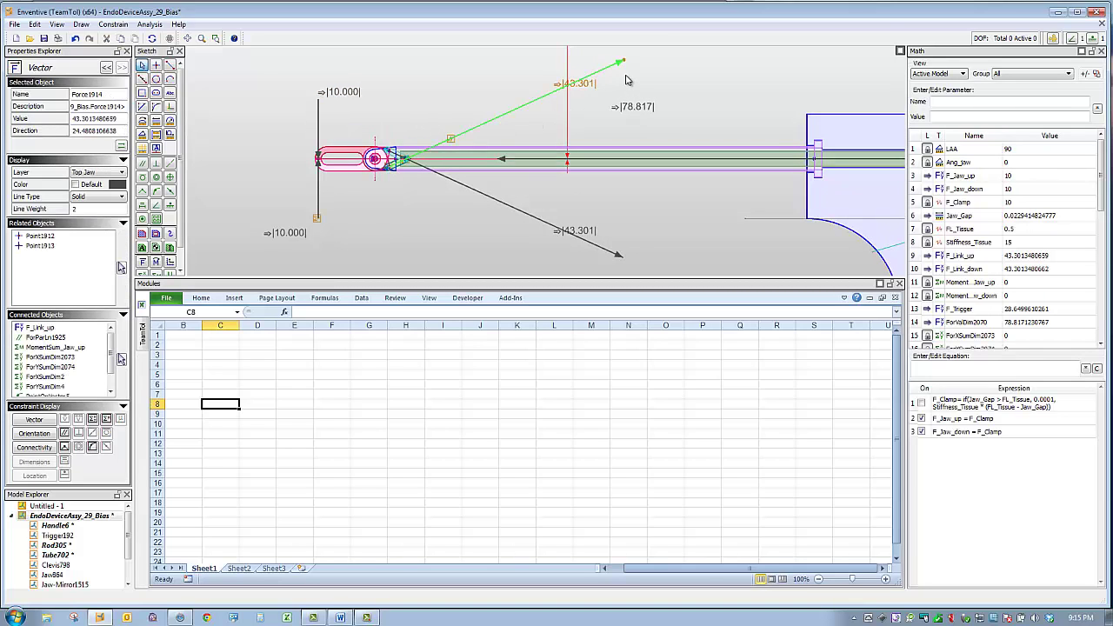
left_click(537, 221)
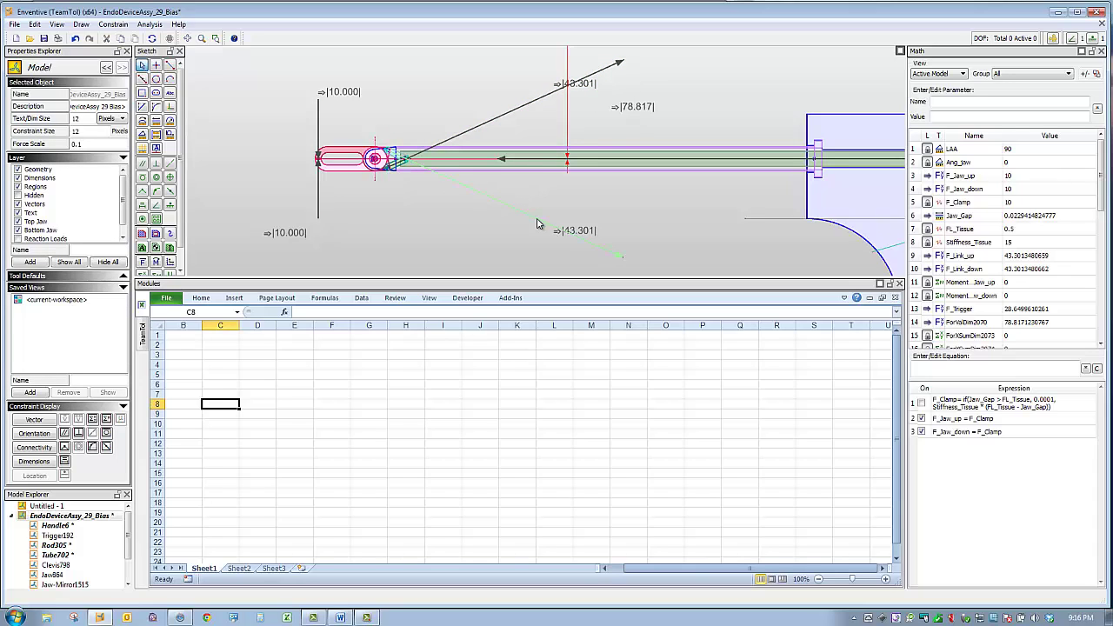
left_click(647, 111)
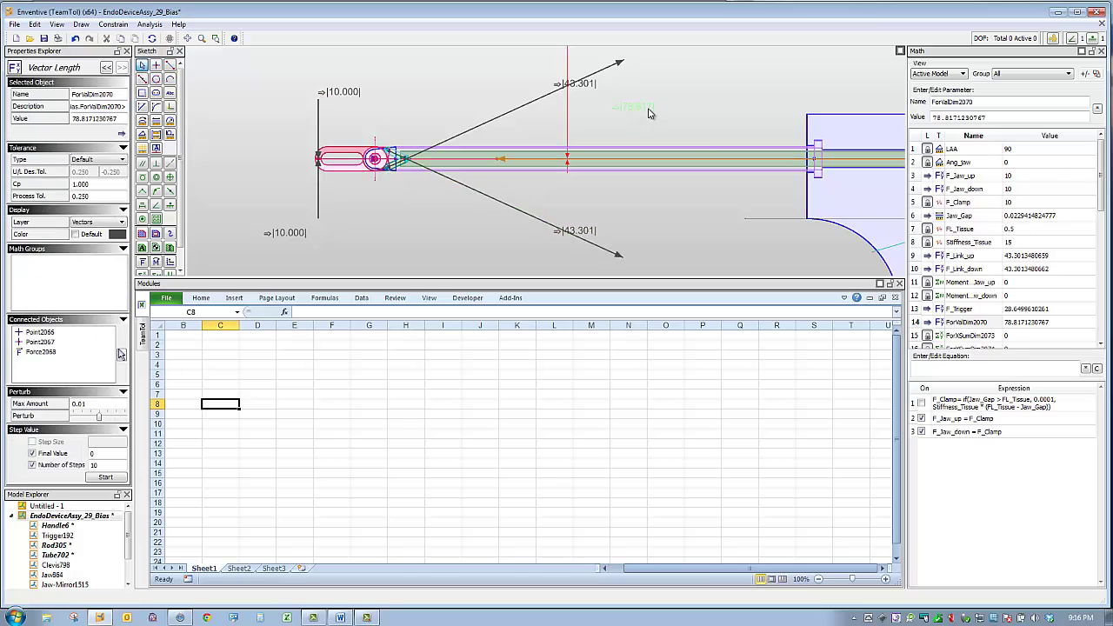
left_click(739, 120)
scroll(532, 100, "down", 4)
scroll(533, 100, "down", 1)
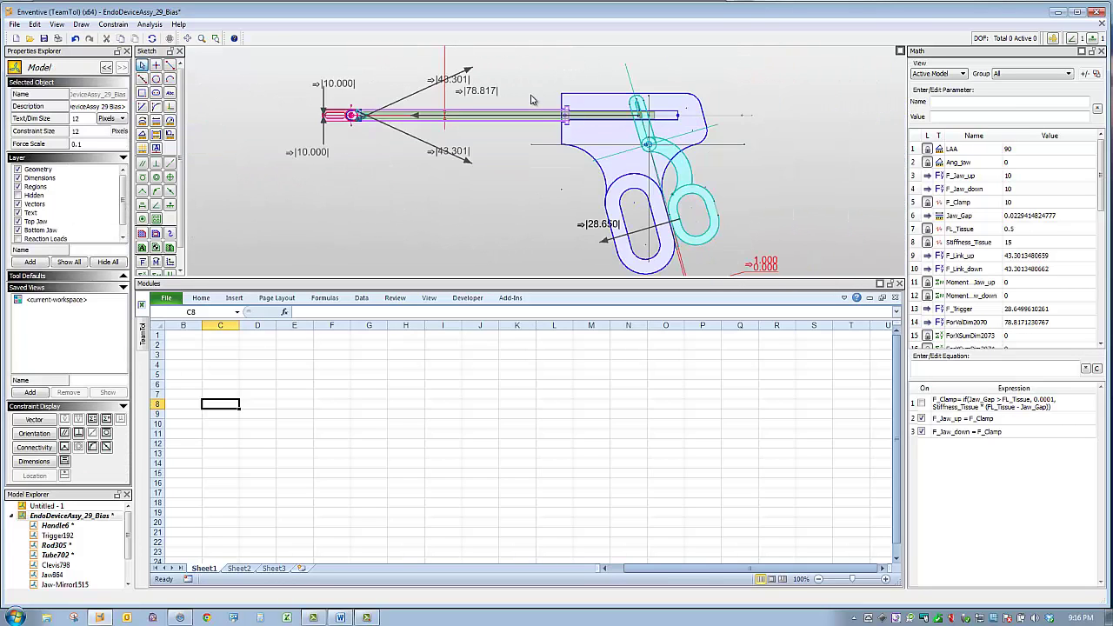
left_click(605, 249)
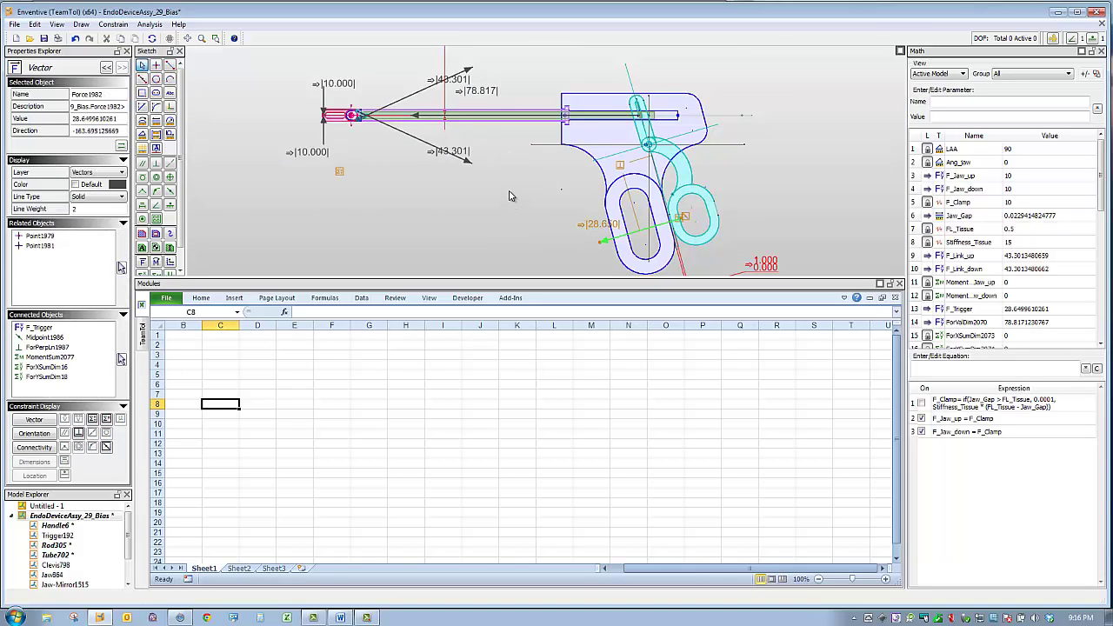
Step: Run a tolerance analysis on the trigger force F_Trigger and review its worst-case and projected maximum values
right_click(581, 226)
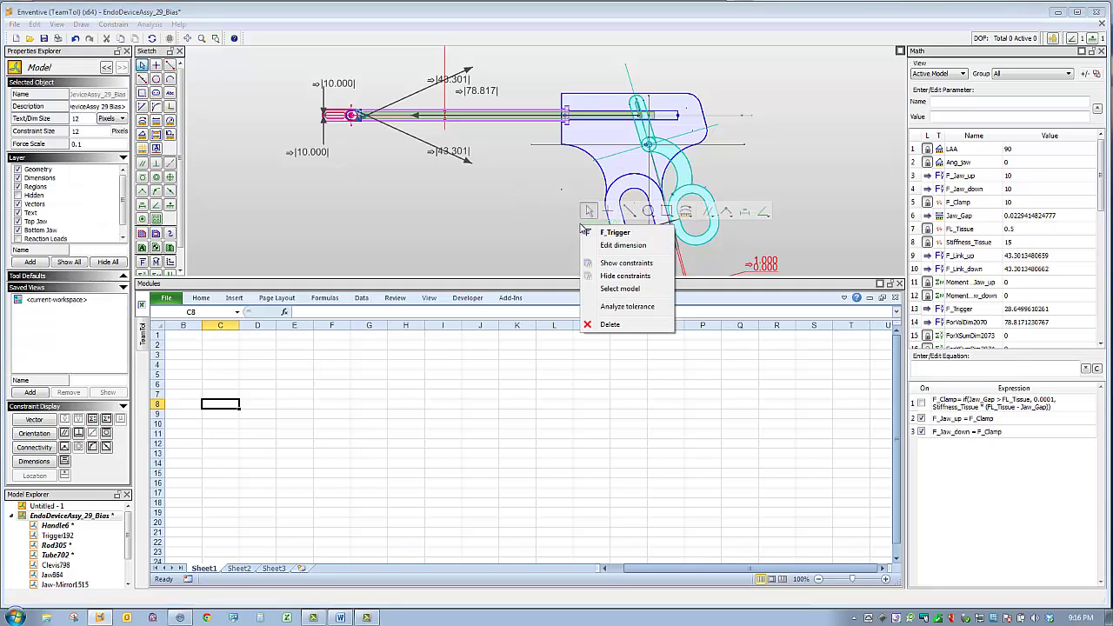
left_click(616, 306)
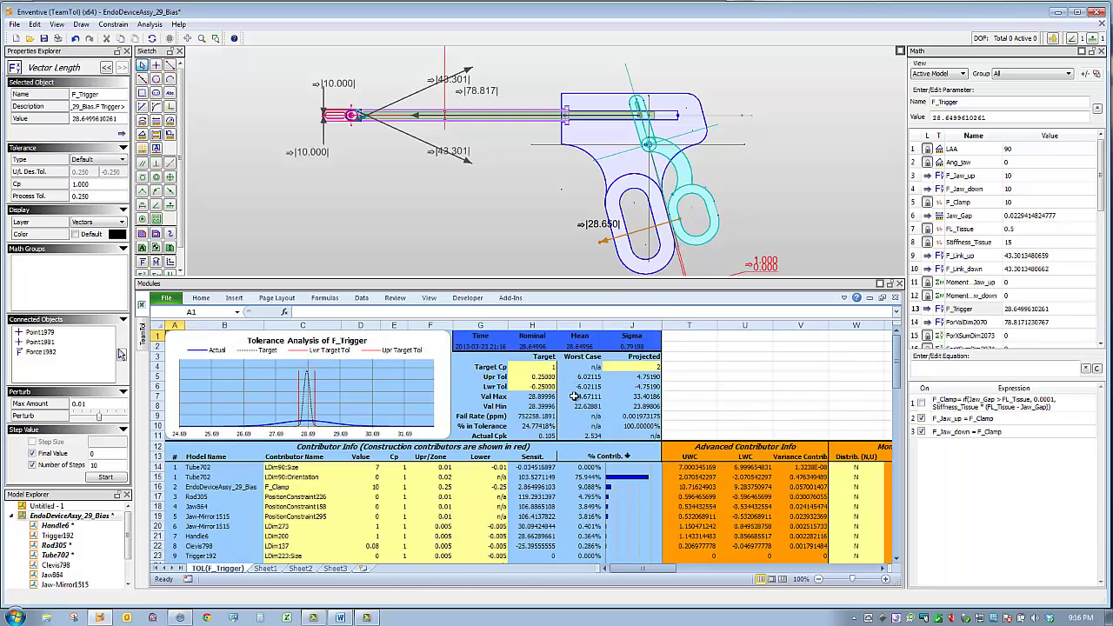
left_click_drag(586, 395, 623, 396)
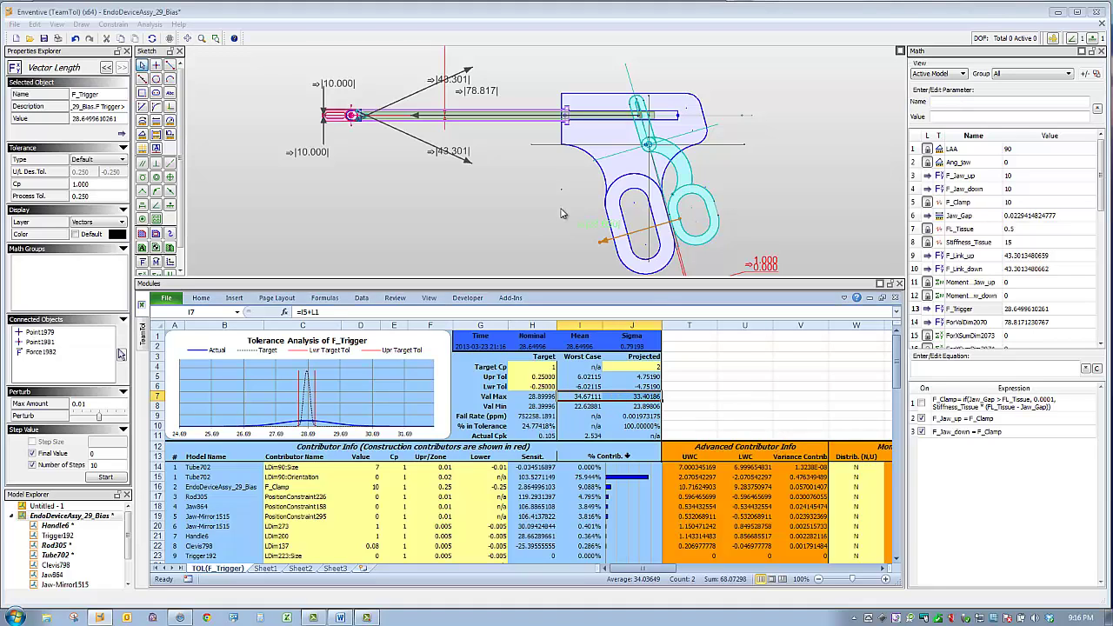
left_click(517, 209)
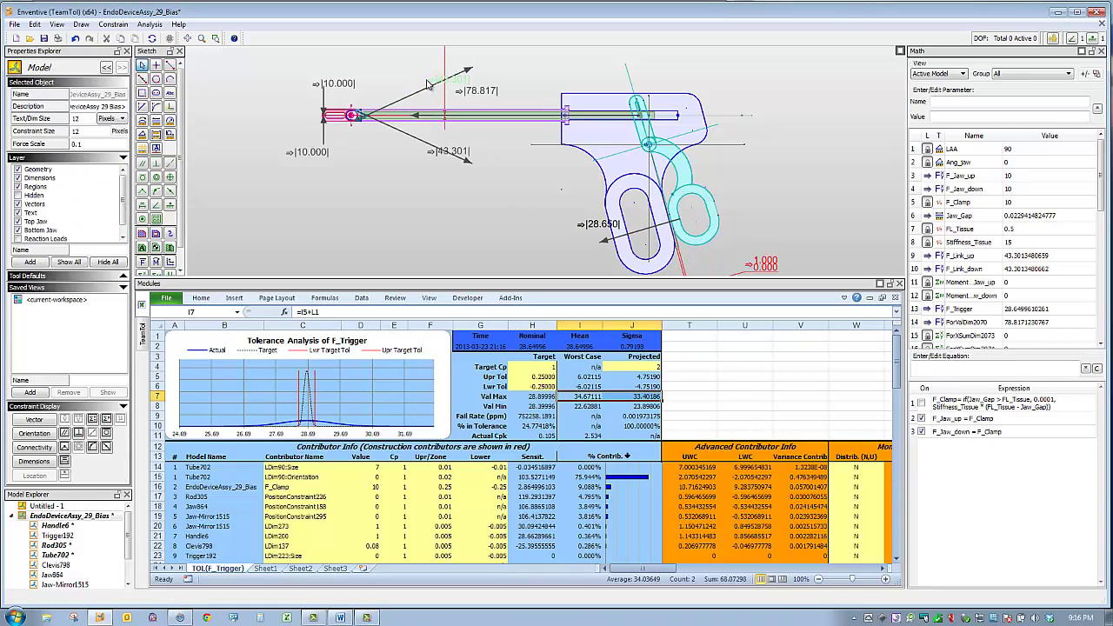
Step: Run a tolerance analysis on the upper link force F_Link_up and review its worst-case and projected maximum values
right_click(427, 85)
left_click(469, 162)
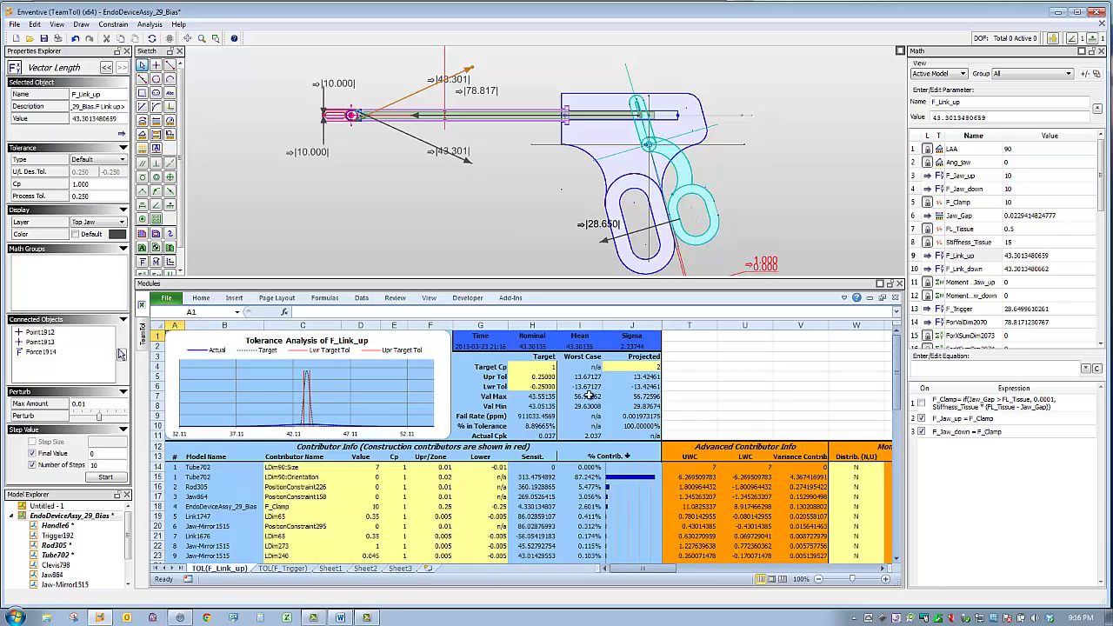
left_click_drag(587, 396, 633, 396)
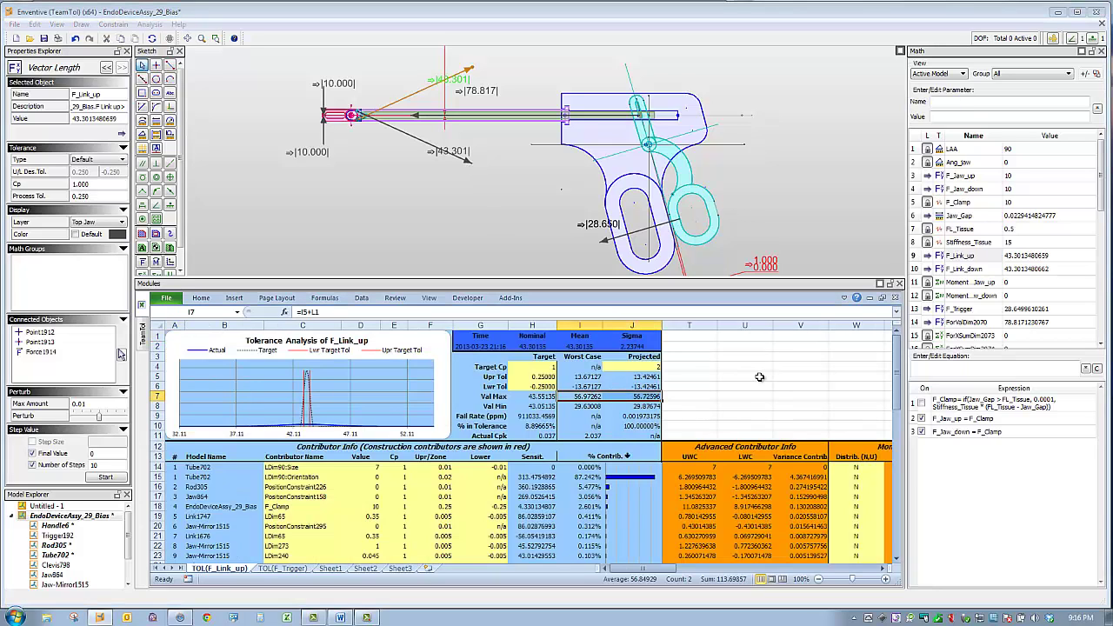